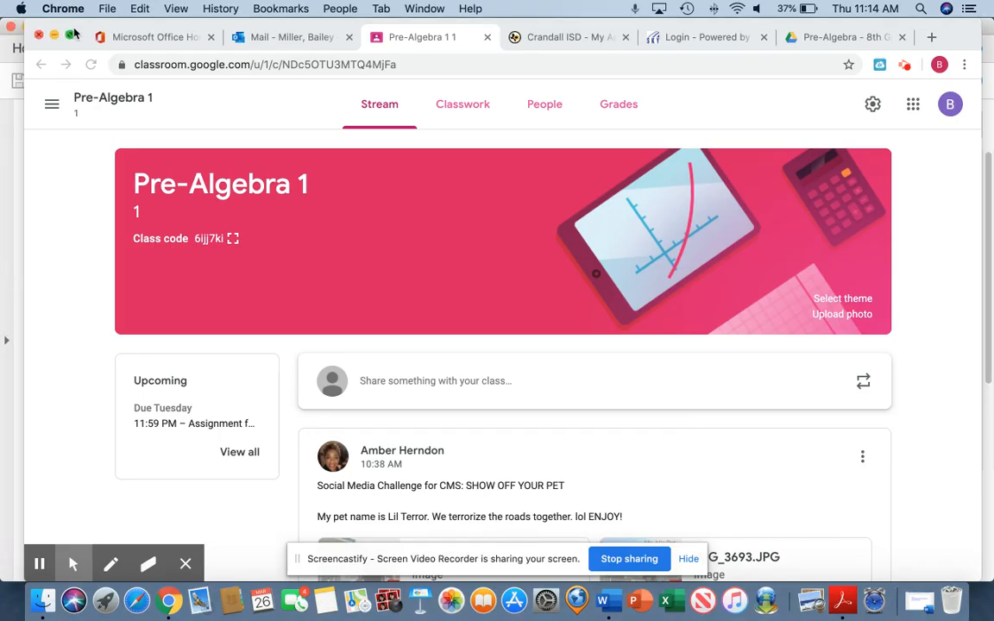
# Bring up the solving equations notes PDF and highlight problem 10, 5x + 3x = 28, on page 2
pyautogui.click(53, 35)
pyautogui.scroll(-2, 443, 299)
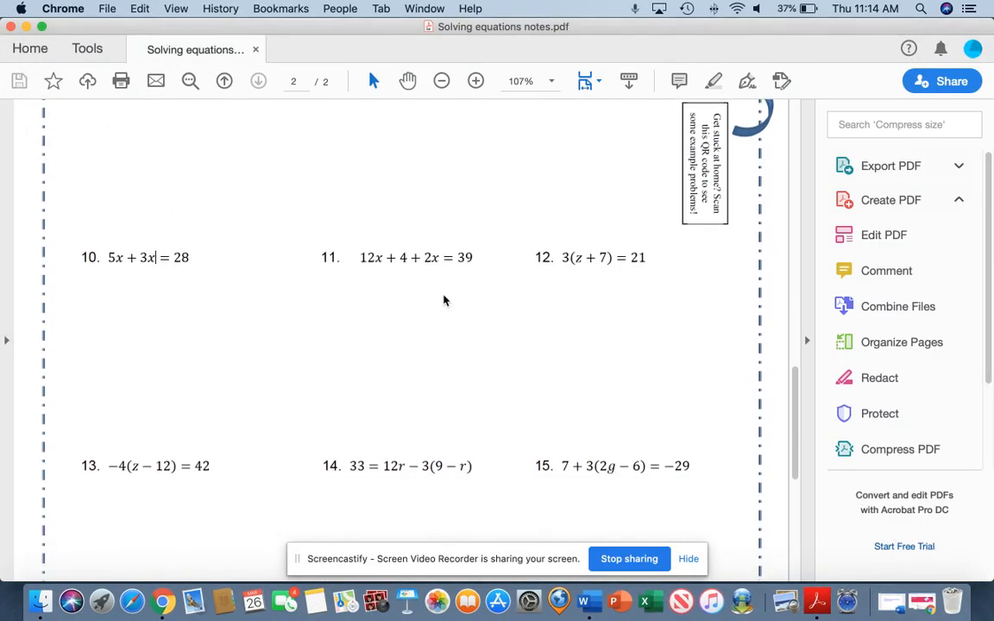
pyautogui.click(105, 249)
pyautogui.moveTo(106, 252); pyautogui.dragTo(185, 256)
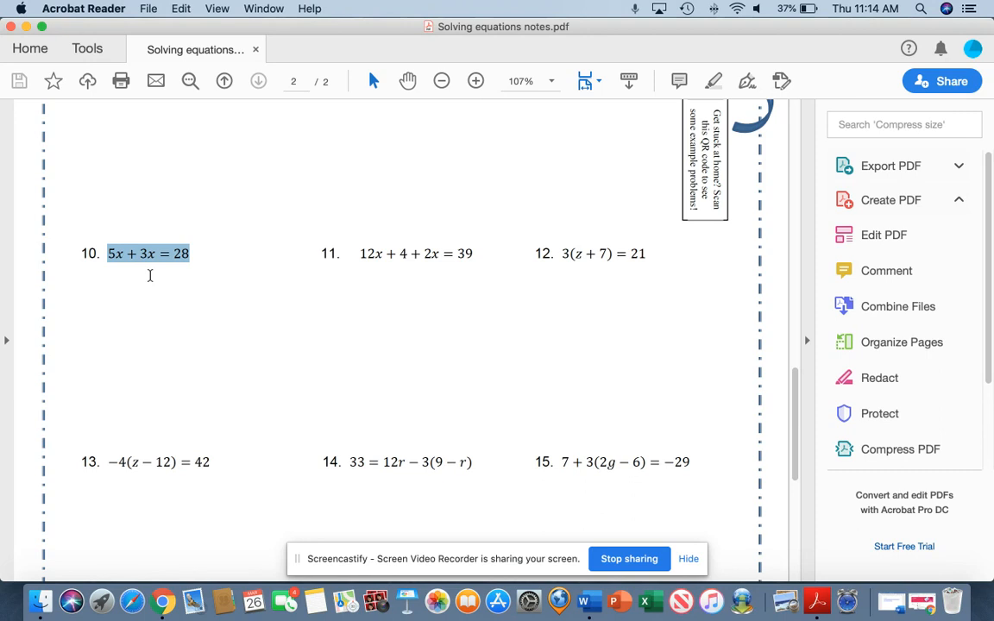
pyautogui.click(150, 273)
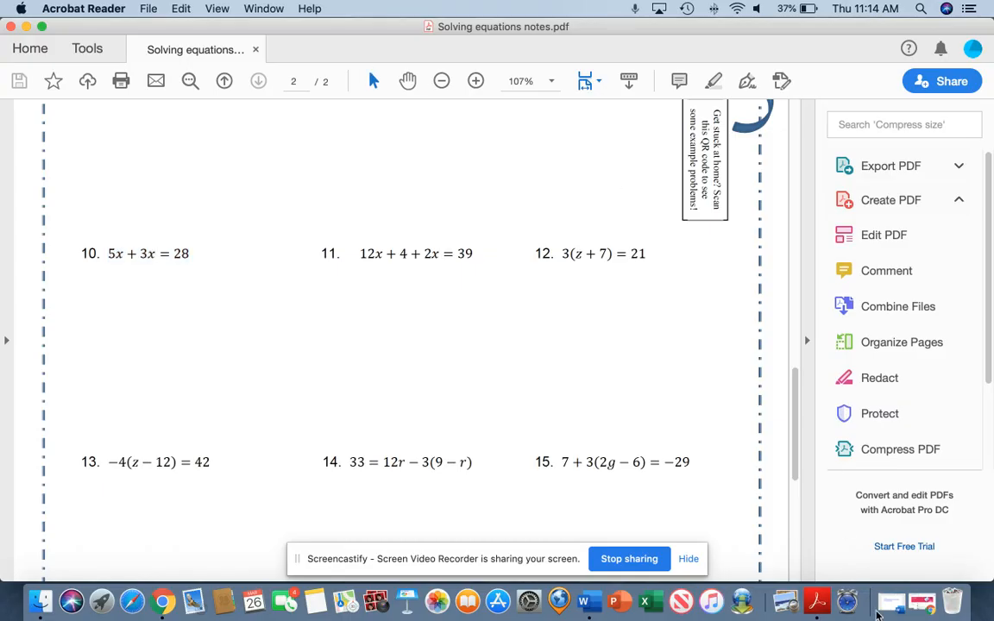
# Return to the Pre-Algebra 1 class stream in Chrome and open the posted Desmos testing link
pyautogui.click(922, 610)
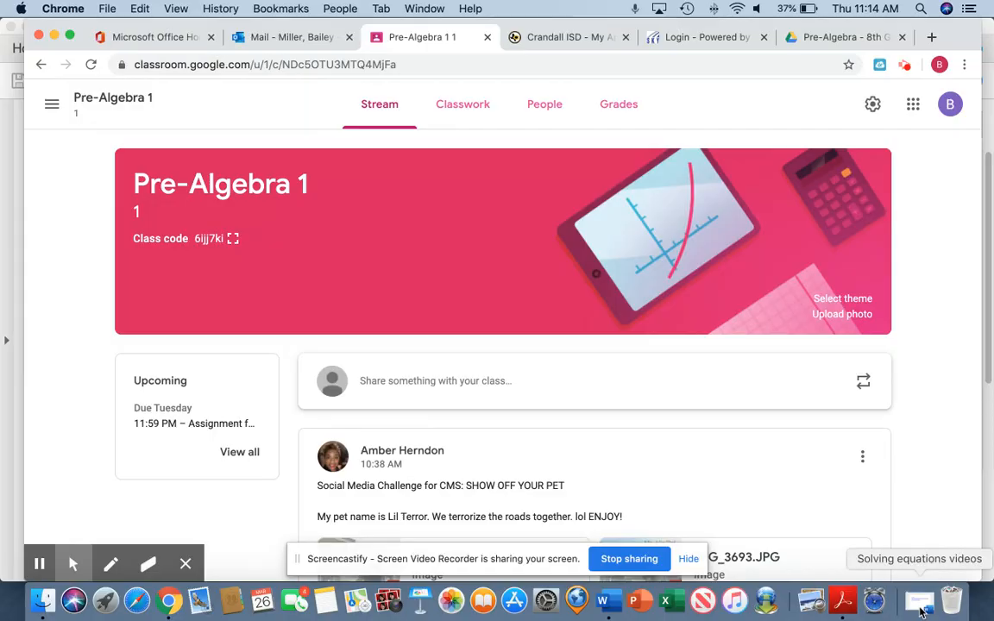
pyautogui.scroll(-2, 755, 455)
pyautogui.scroll(-20, 756, 455)
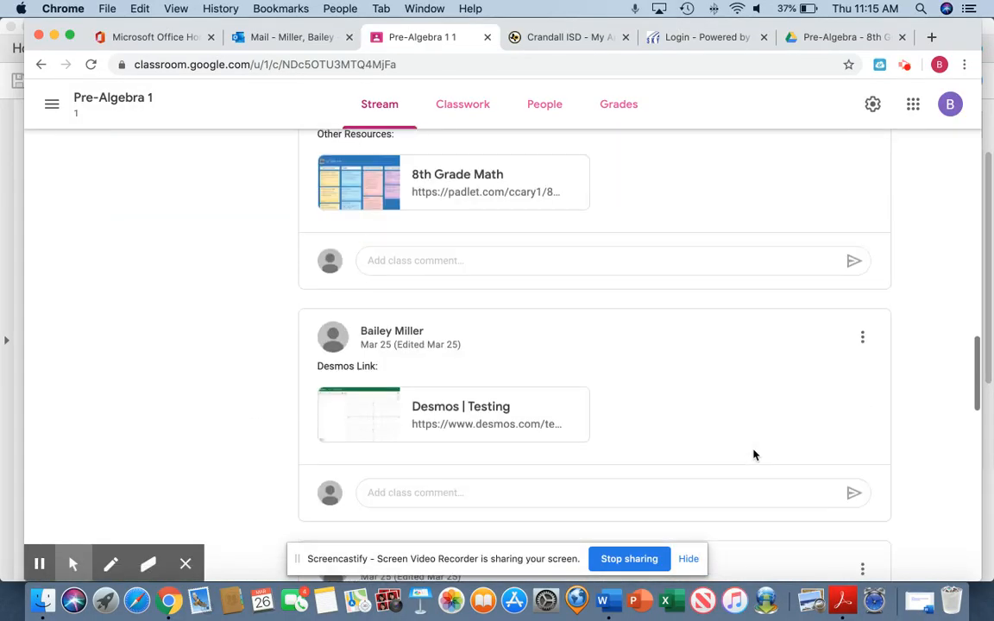
pyautogui.scroll(-3, 754, 455)
pyautogui.click(438, 318)
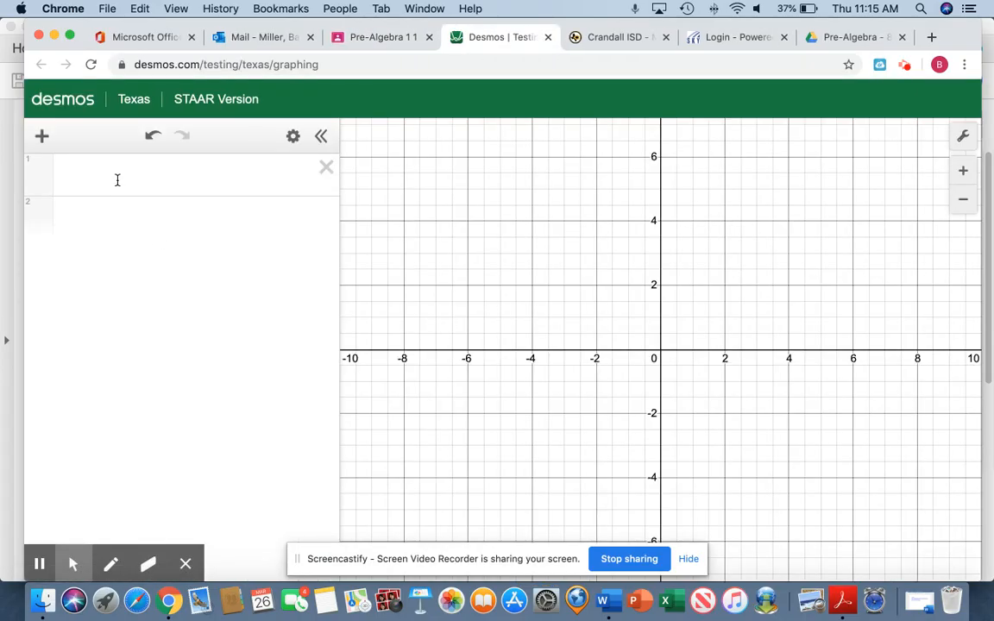
# Graph the left side of problem 10 by entering y = 5x + 3x as the first Desmos expression
pyautogui.click(107, 172)
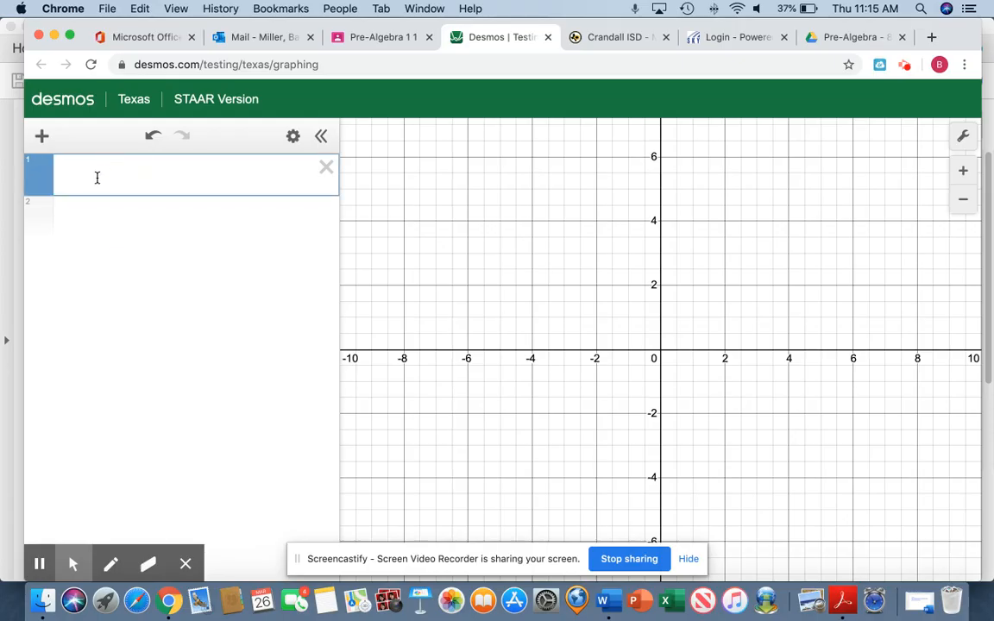
pyautogui.write('y =')
pyautogui.click(7, 249)
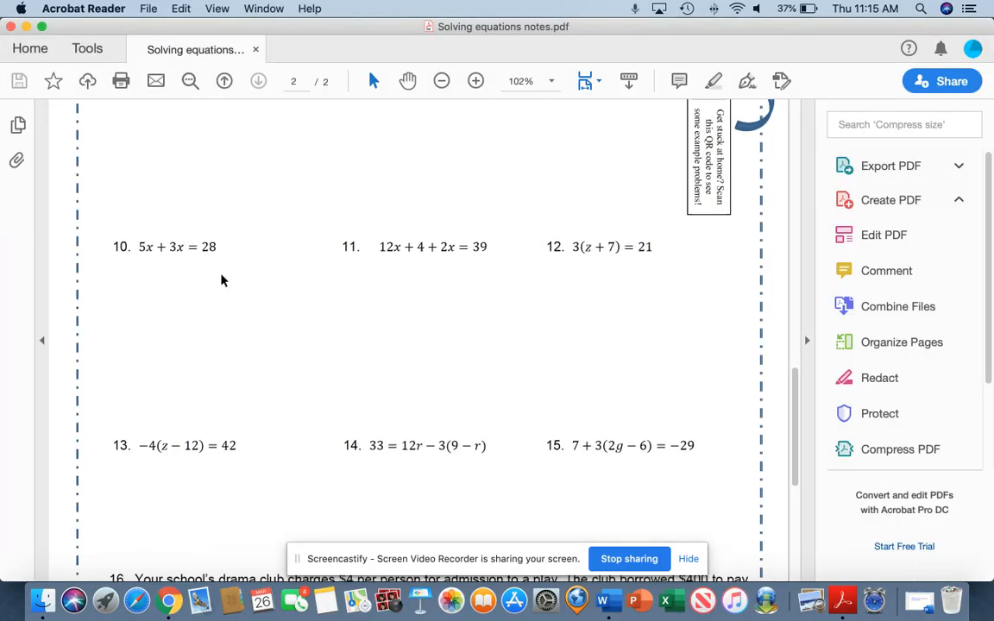
pyautogui.moveTo(189, 247); pyautogui.dragTo(137, 248)
pyautogui.click(26, 27)
pyautogui.click(166, 165)
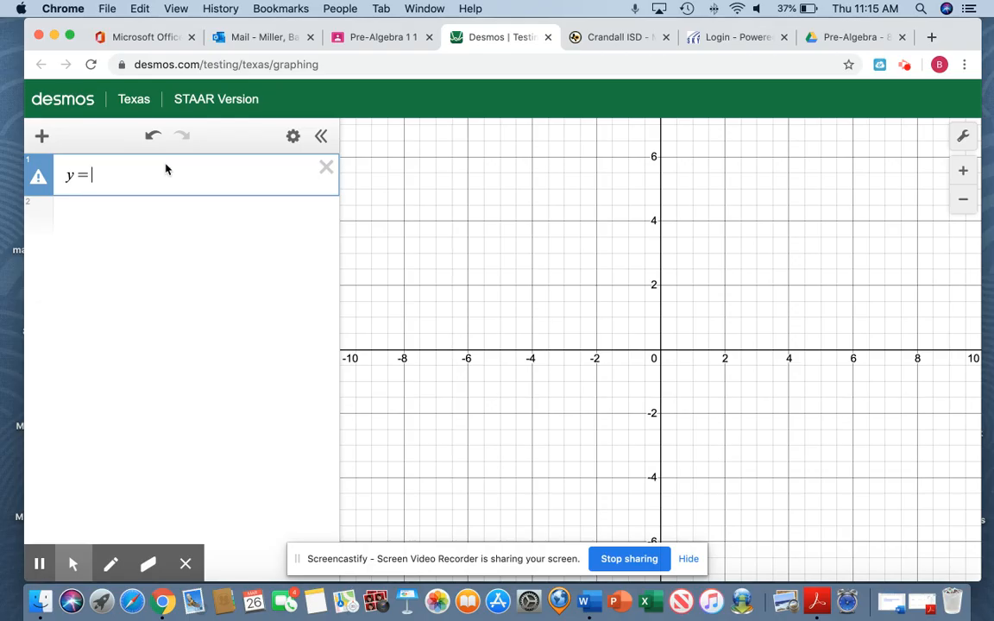
pyautogui.write('5x')
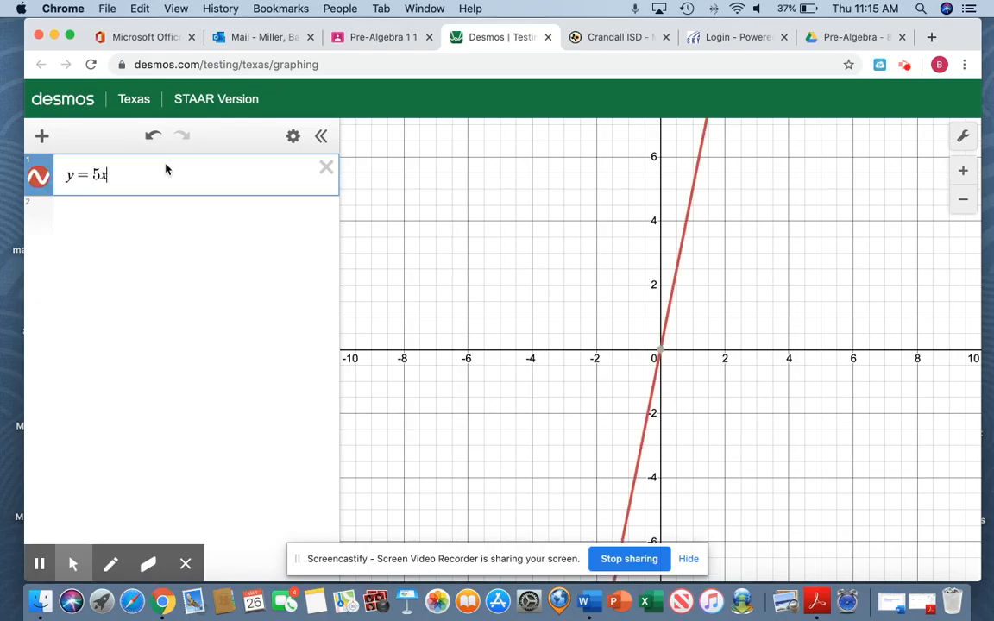
pyautogui.write(' + 3x')
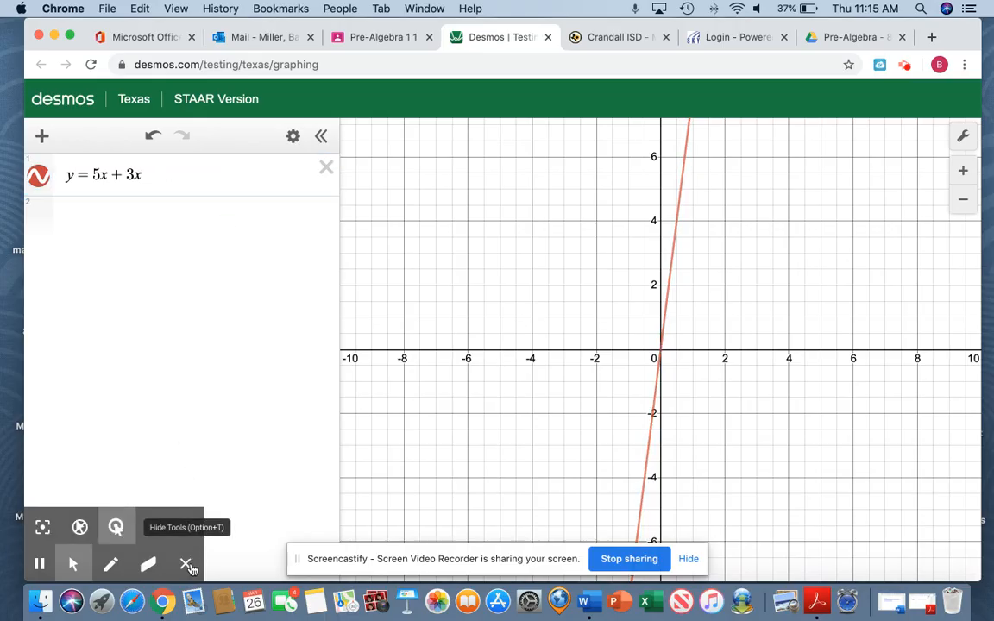
# Dismiss the recording tools and screen-sharing notice, and show and collapse the on-screen math keypad
pyautogui.click(186, 564)
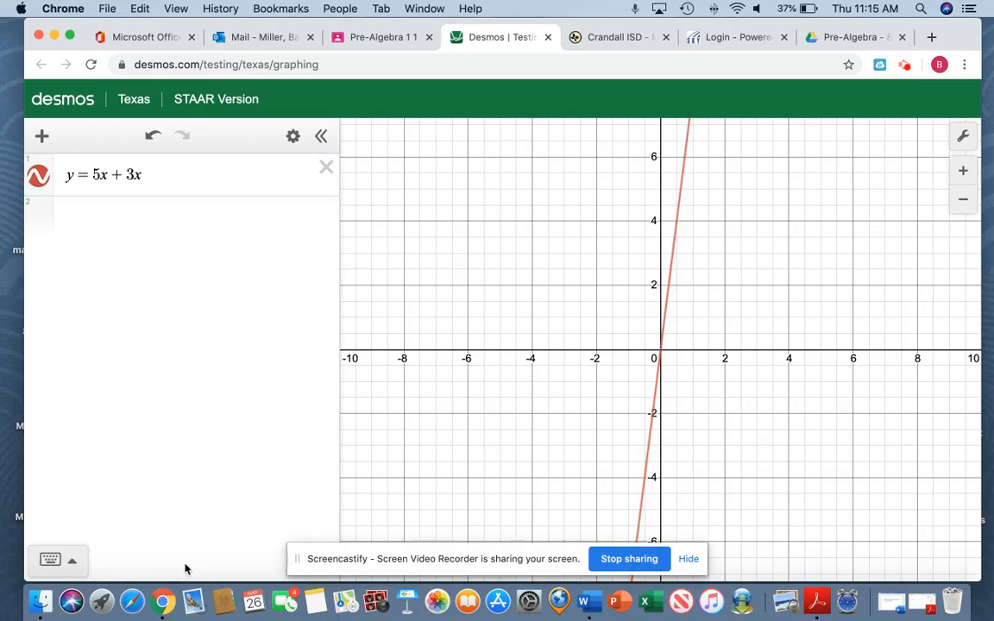
pyautogui.click(71, 562)
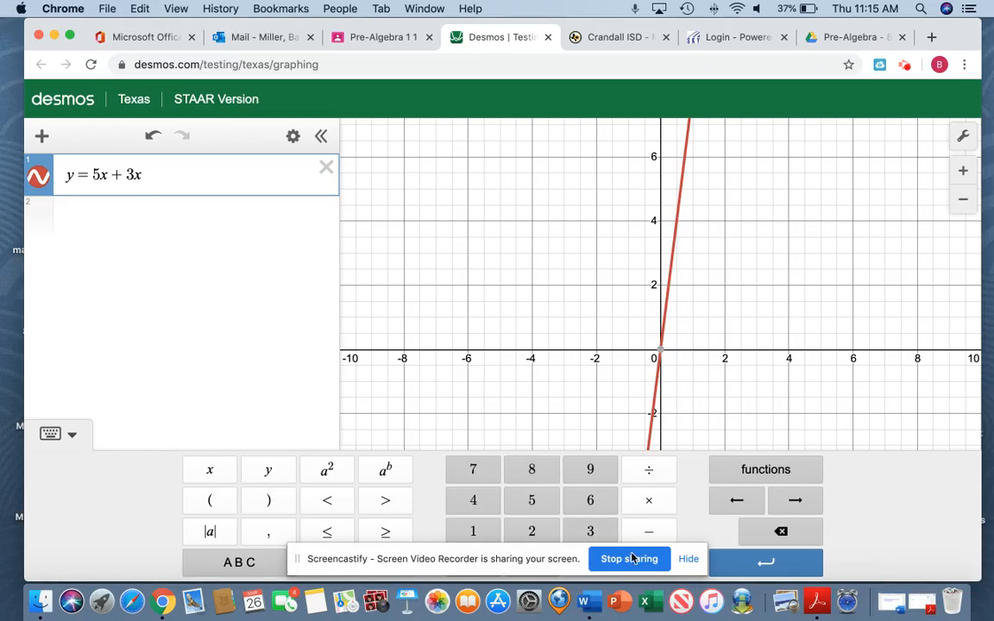
pyautogui.click(688, 559)
pyautogui.click(76, 433)
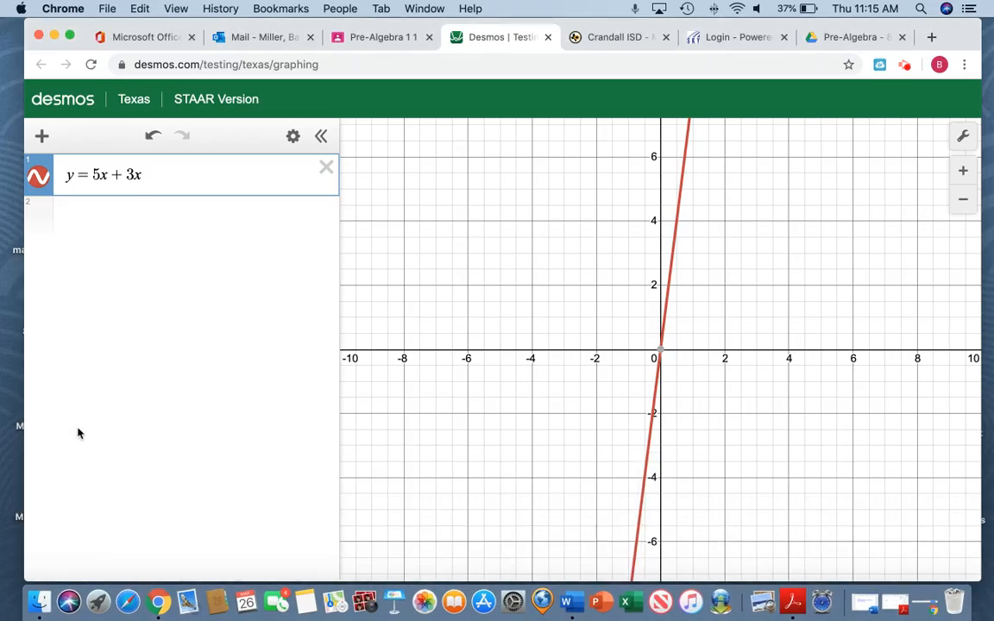
# Graph the right side of problem 10 by entering y = 28 as the second expression, checking it against the notes PDF
pyautogui.click(99, 222)
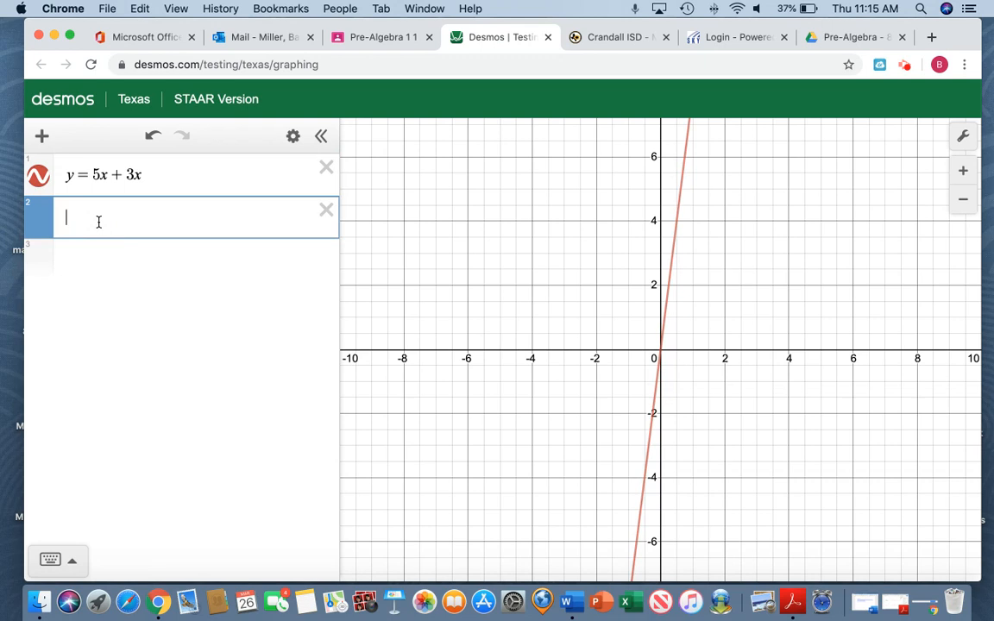
pyautogui.write('y+')
pyautogui.press('BackSpace')
pyautogui.write('=')
pyautogui.click(893, 603)
pyautogui.click(218, 247)
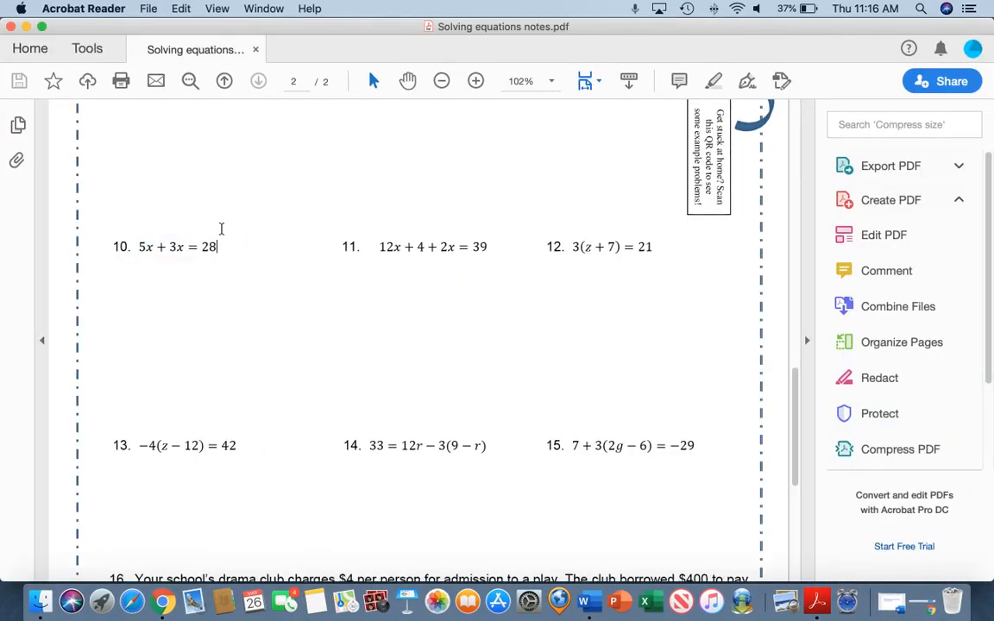
pyautogui.moveTo(200, 247); pyautogui.dragTo(219, 246)
pyautogui.click(26, 27)
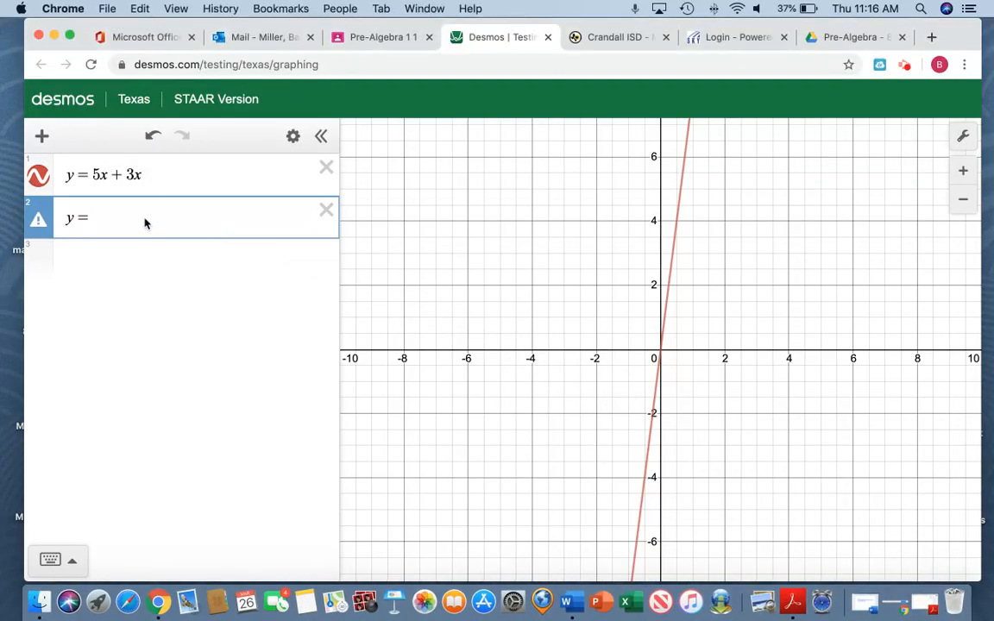
pyautogui.write('28')
pyautogui.press('Return')
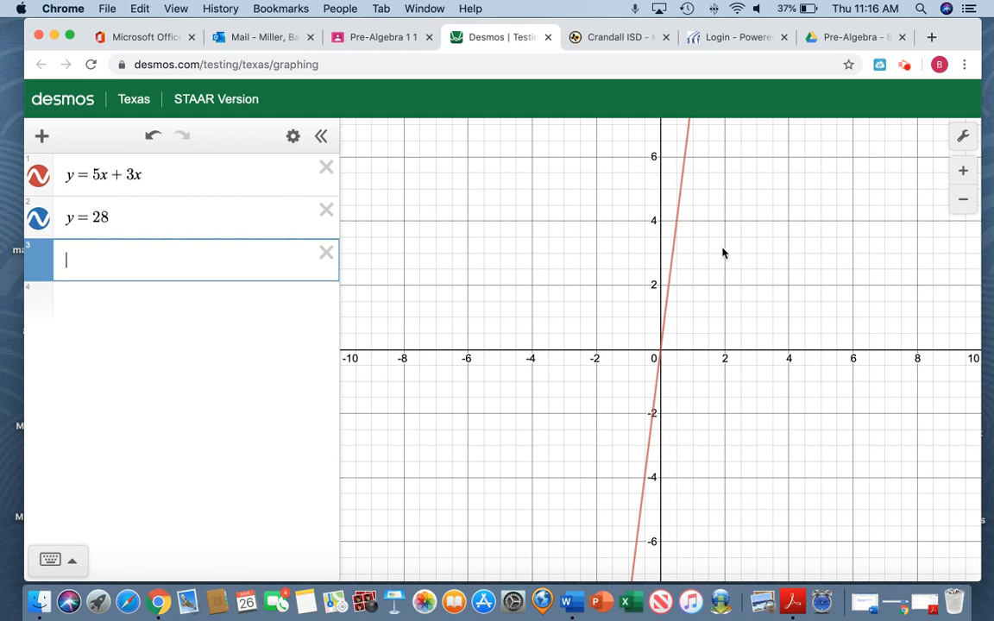
# Inspect the point where the two graphed lines of problem 10 intersect
pyautogui.click(964, 205)
pyautogui.click(965, 205)
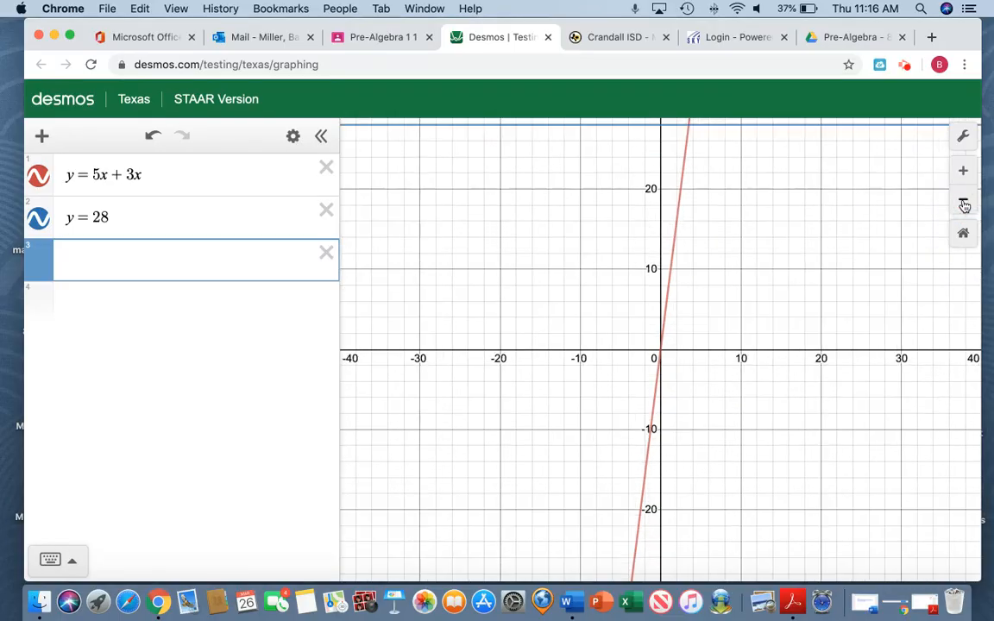
pyautogui.click(964, 206)
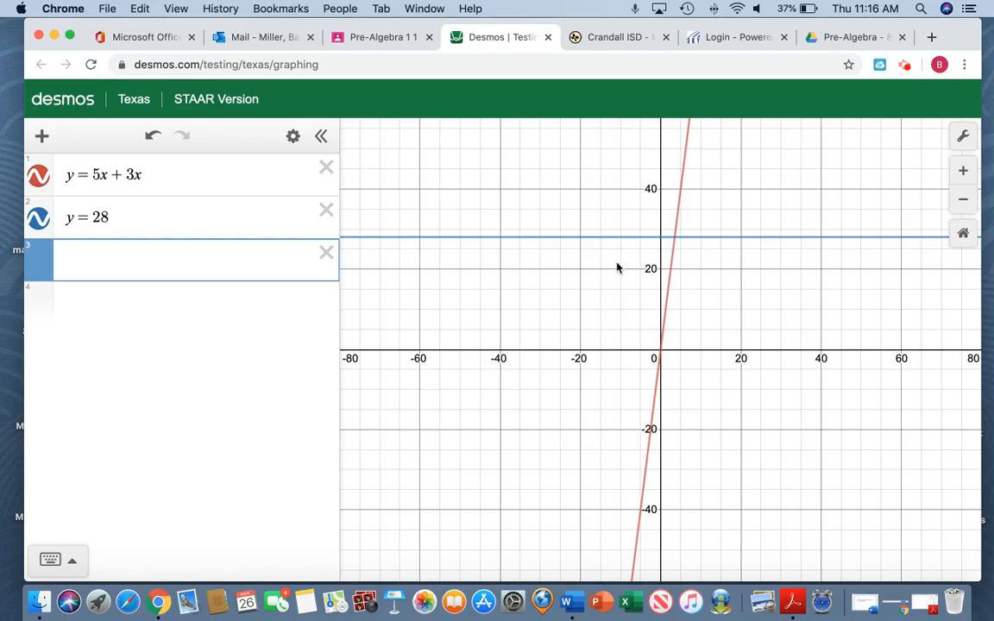
pyautogui.click(676, 240)
pyautogui.moveTo(676, 241)
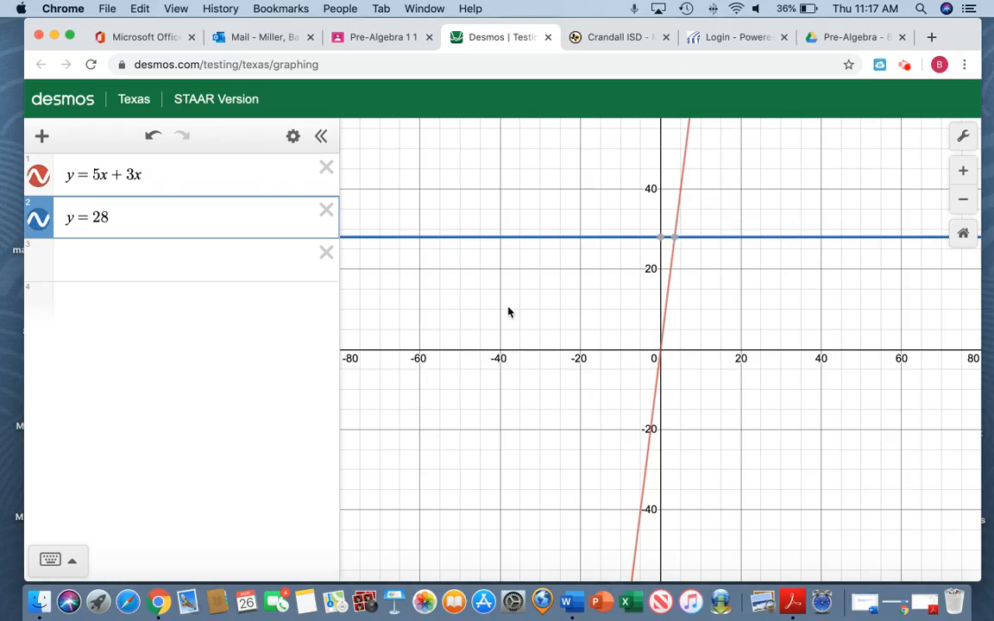
# Delete both Desmos expressions and highlight the left side of problem 15, 7 + 3(2g − 6), in the notes PDF
pyautogui.click(327, 211)
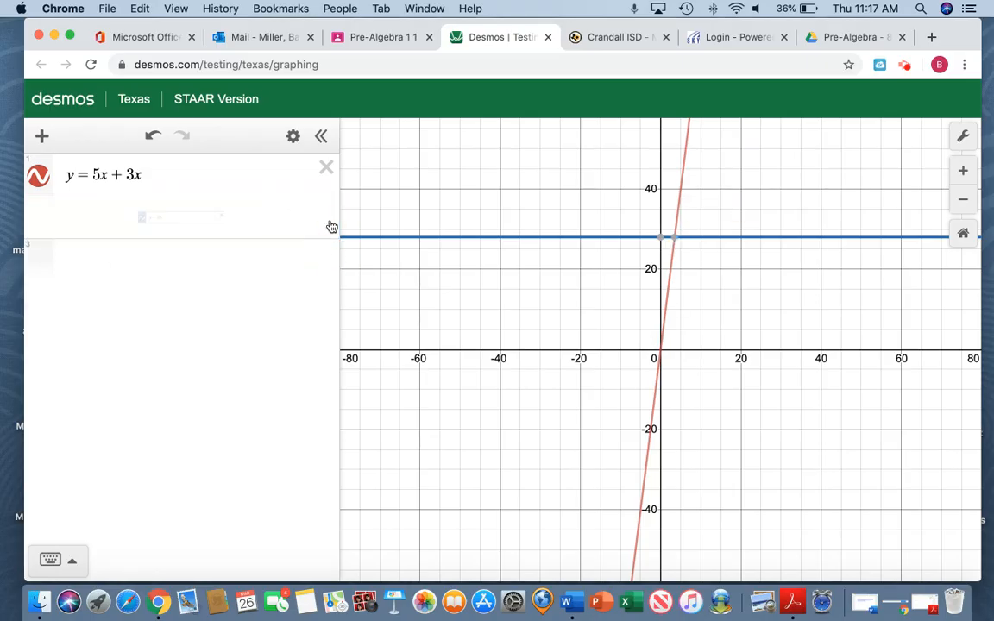
pyautogui.click(326, 167)
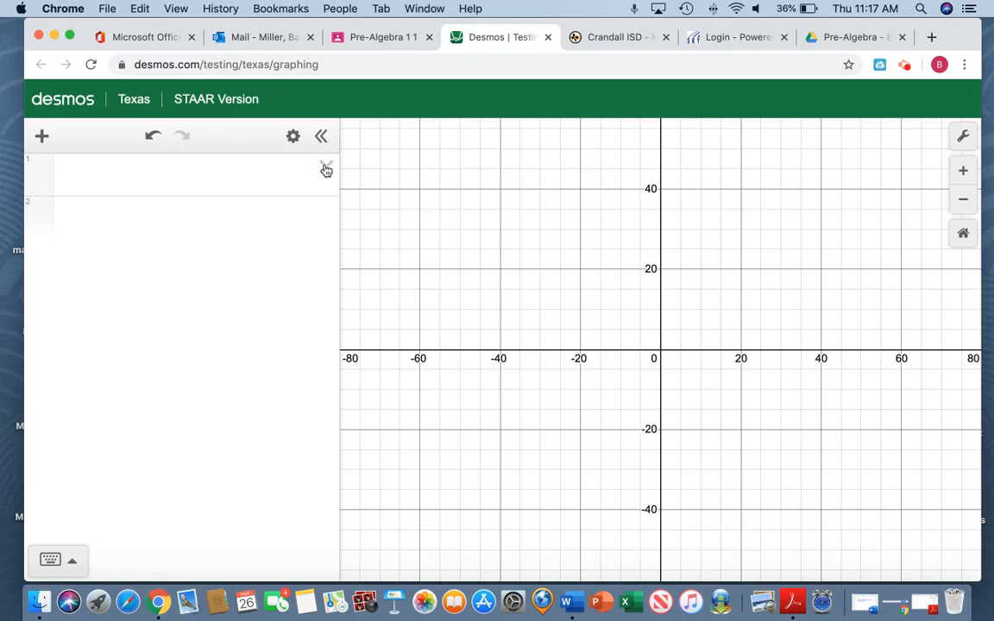
pyautogui.click(919, 606)
pyautogui.scroll(-5, 447, 350)
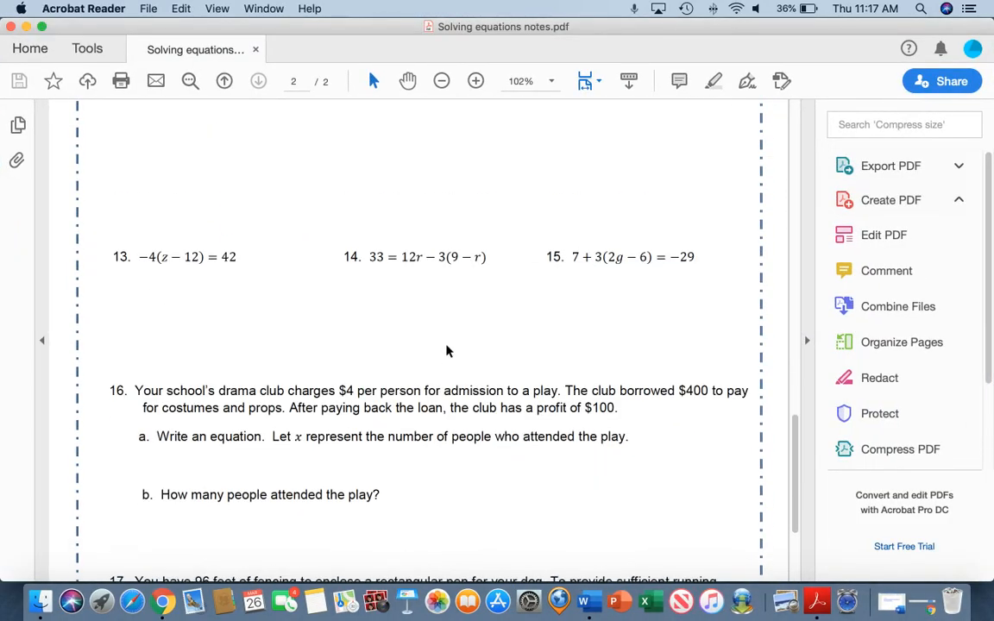
pyautogui.scroll(1, 448, 350)
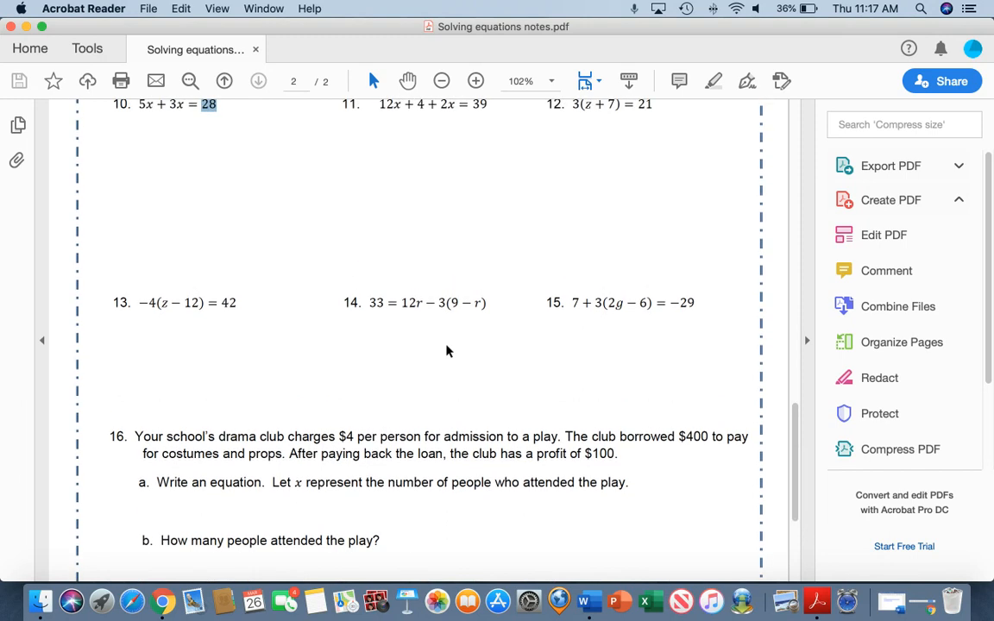
pyautogui.scroll(-1, 447, 351)
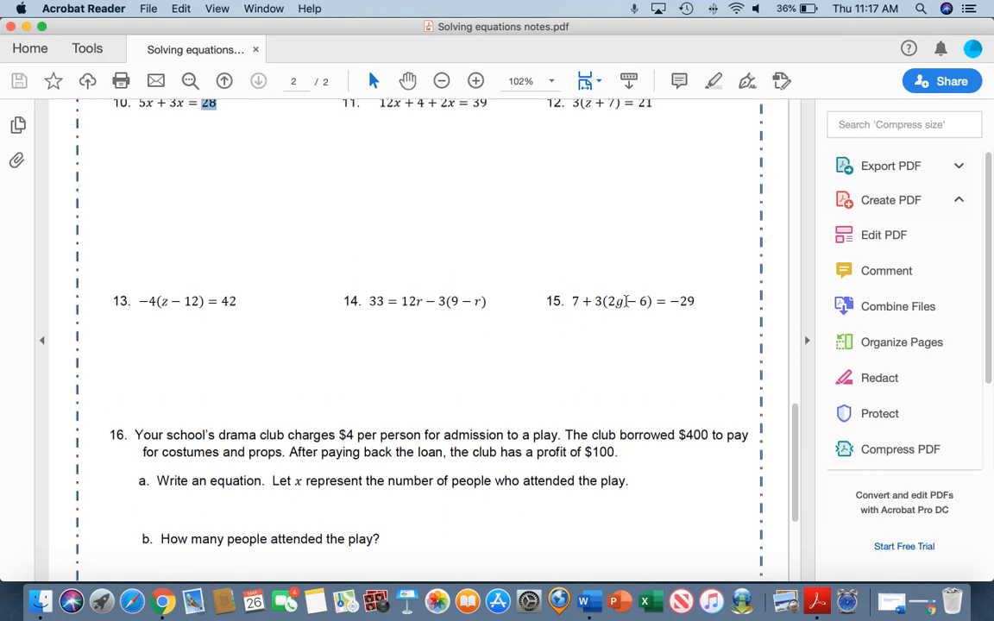
pyautogui.moveTo(655, 301); pyautogui.dragTo(571, 302)
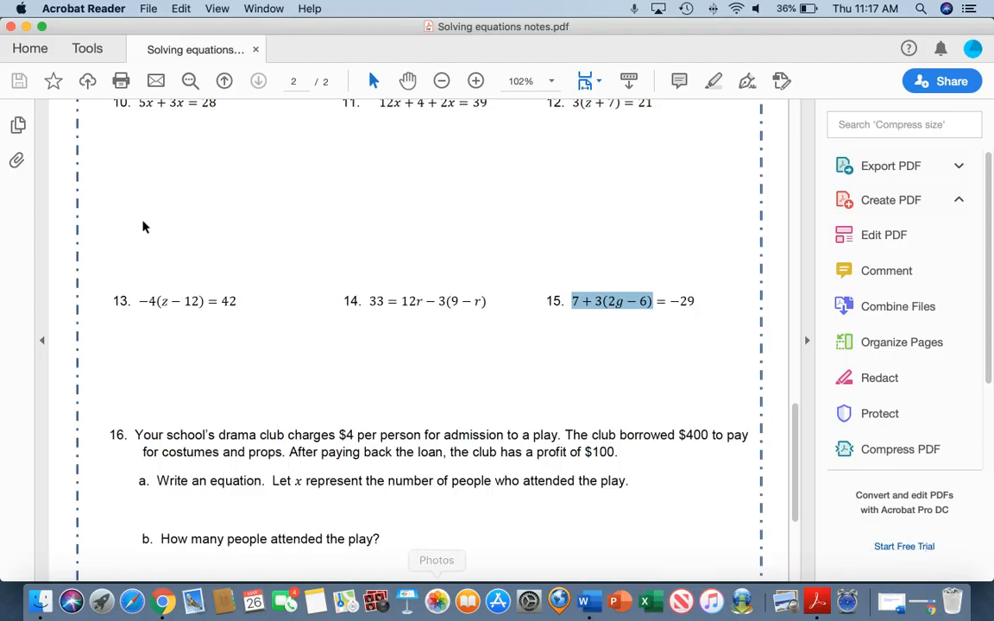
# Switch to the Desmos calculator and start the first expression for problem 15 with y = 7 +
pyautogui.moveTo(82, 19); pyautogui.dragTo(481, 19)
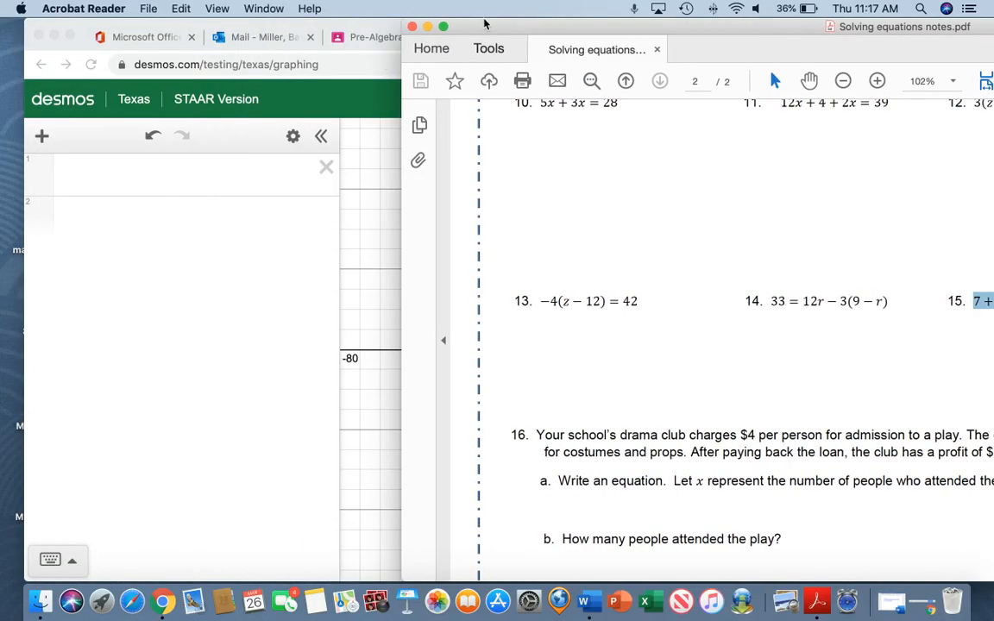
pyautogui.click(174, 160)
pyautogui.click(146, 180)
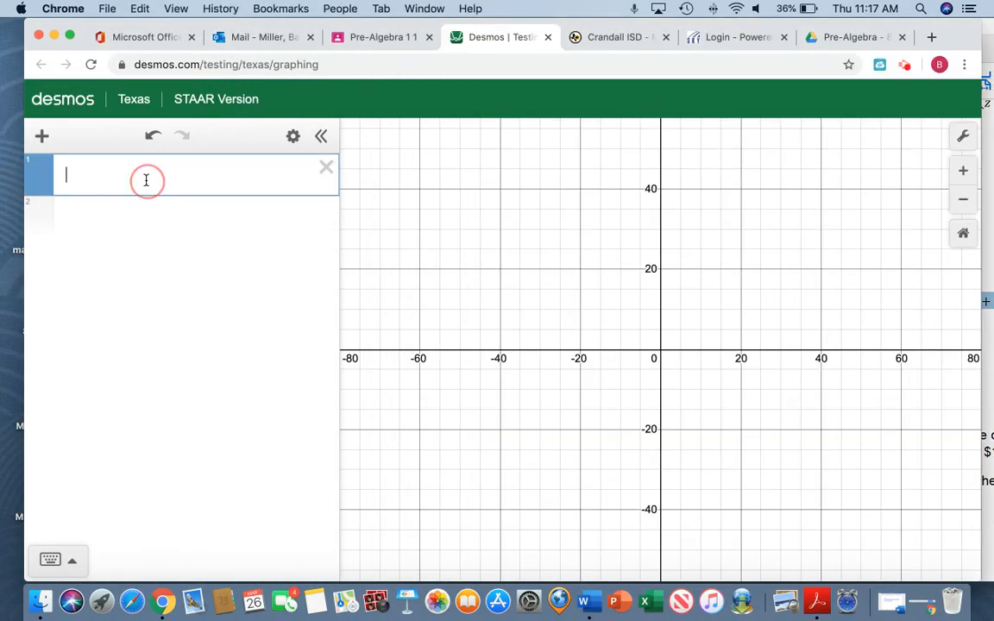
pyautogui.write('y=')
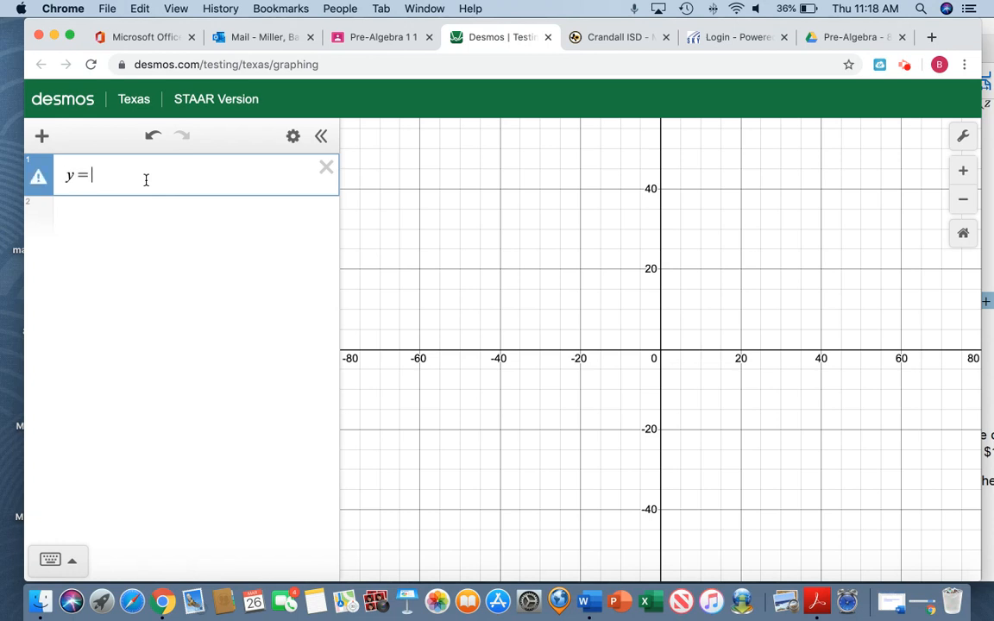
pyautogui.write('7+')
# Move the calculator and notes PDF windows apart to recheck problem 15, and minimize the notes
pyautogui.moveTo(955, 31); pyautogui.dragTo(864, 38)
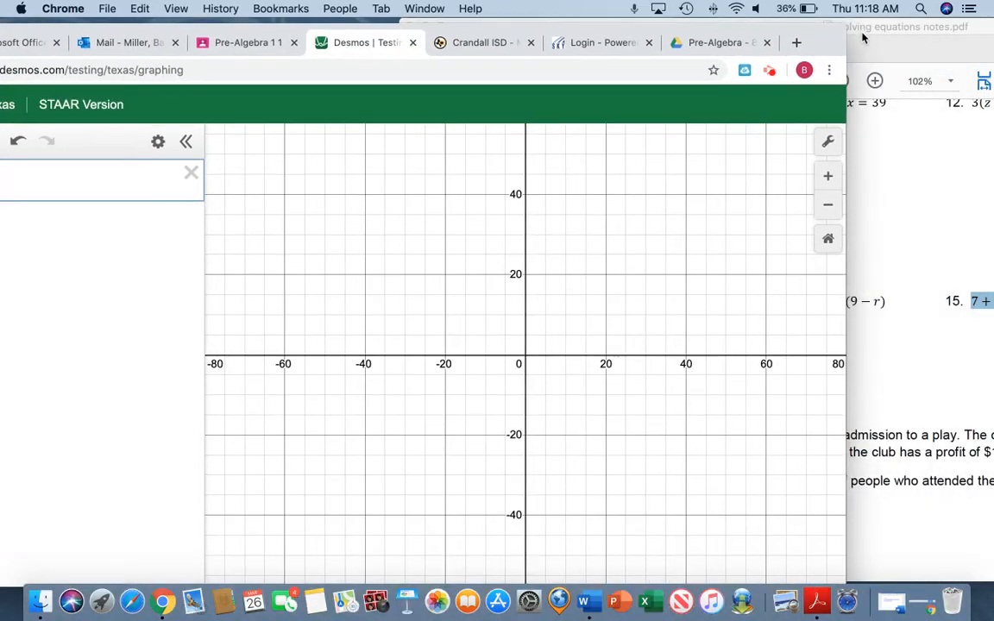
pyautogui.click(864, 38)
pyautogui.moveTo(780, 27); pyautogui.dragTo(521, 16)
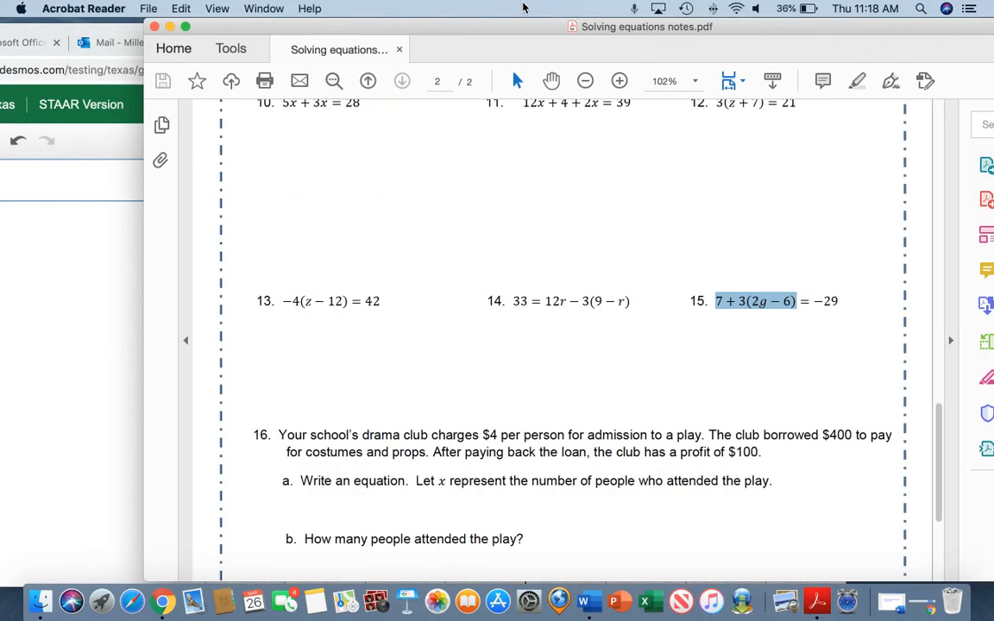
pyautogui.click(168, 28)
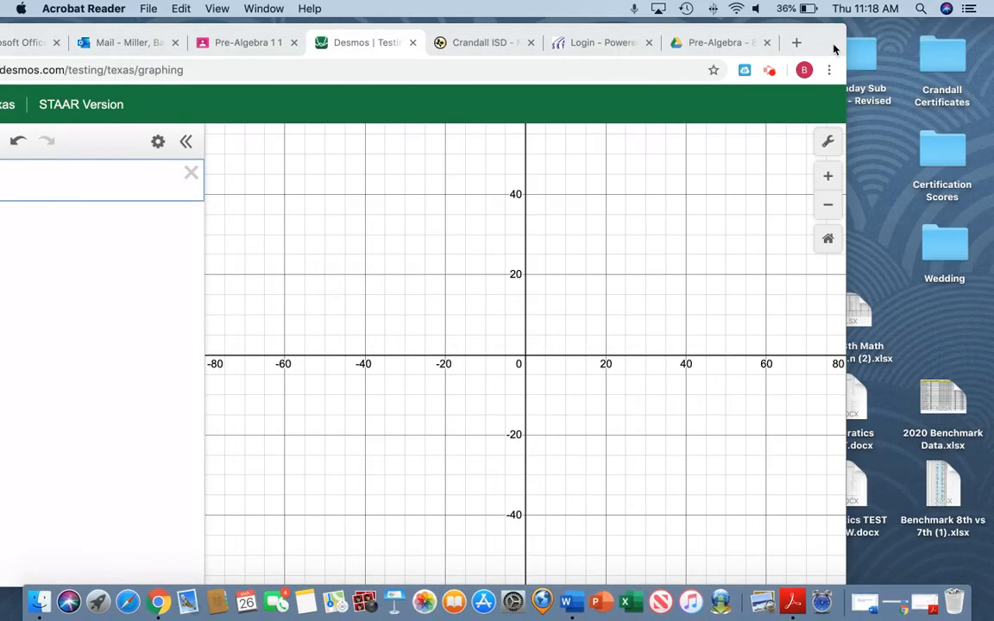
# Complete the first expression as y = 7 + 3(2x − 6), rechecking the left side of problem 15 in the notes PDF
pyautogui.write('3(')
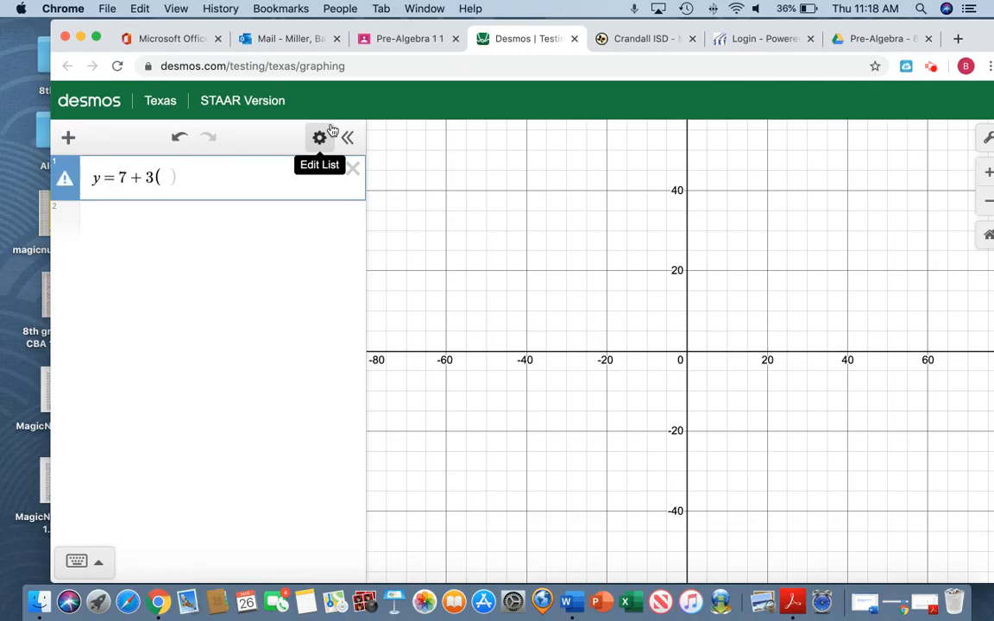
pyautogui.write('2')
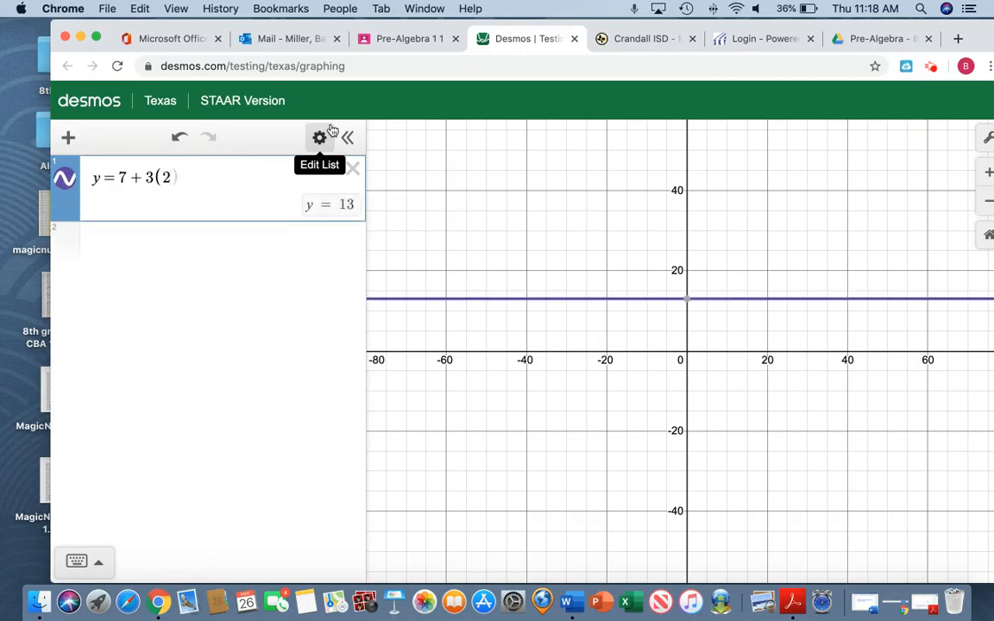
pyautogui.write('x-')
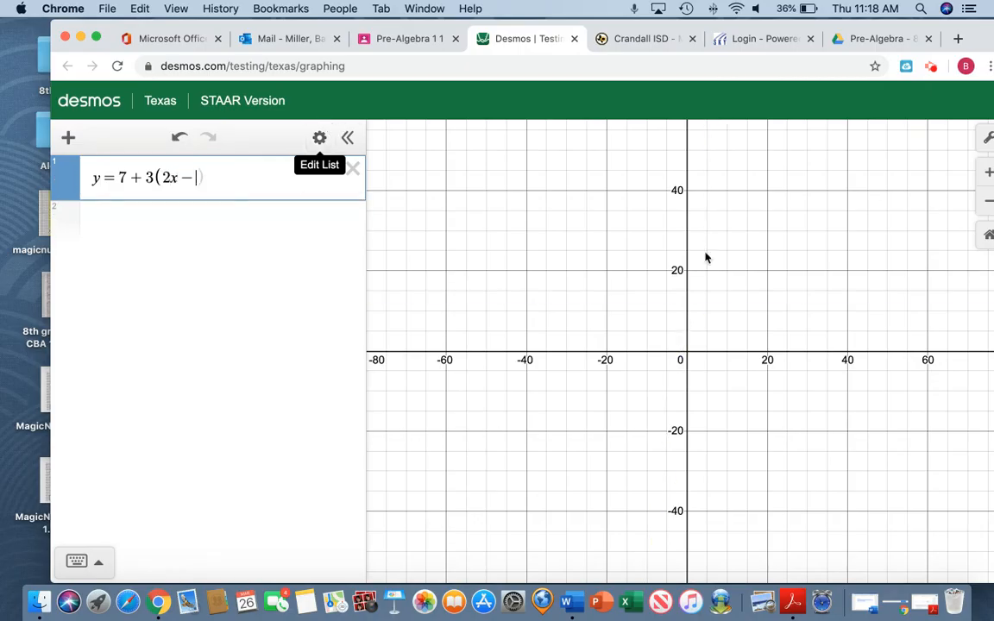
pyautogui.click(874, 596)
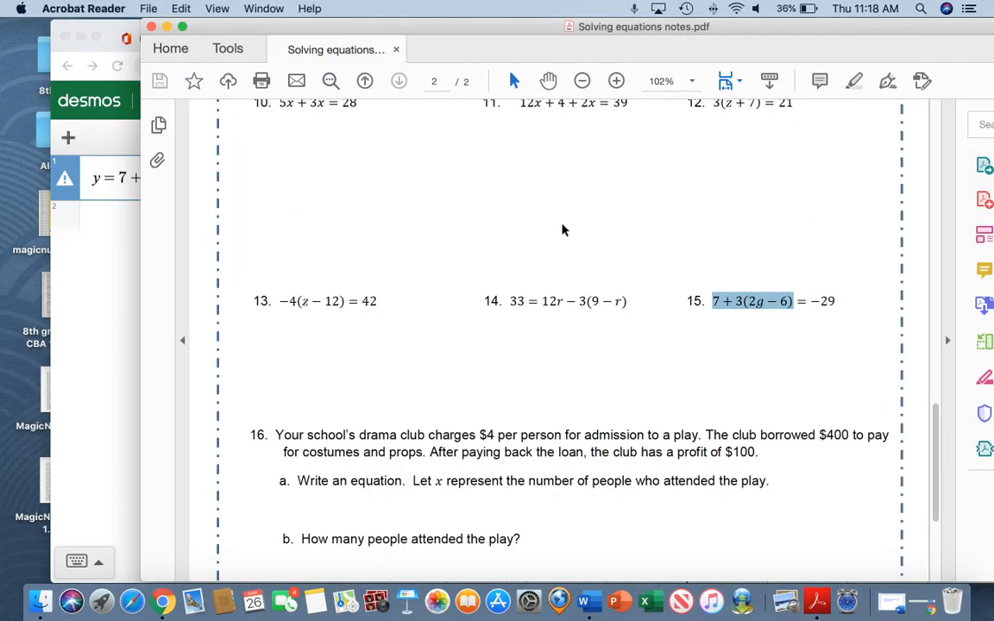
pyautogui.click(165, 27)
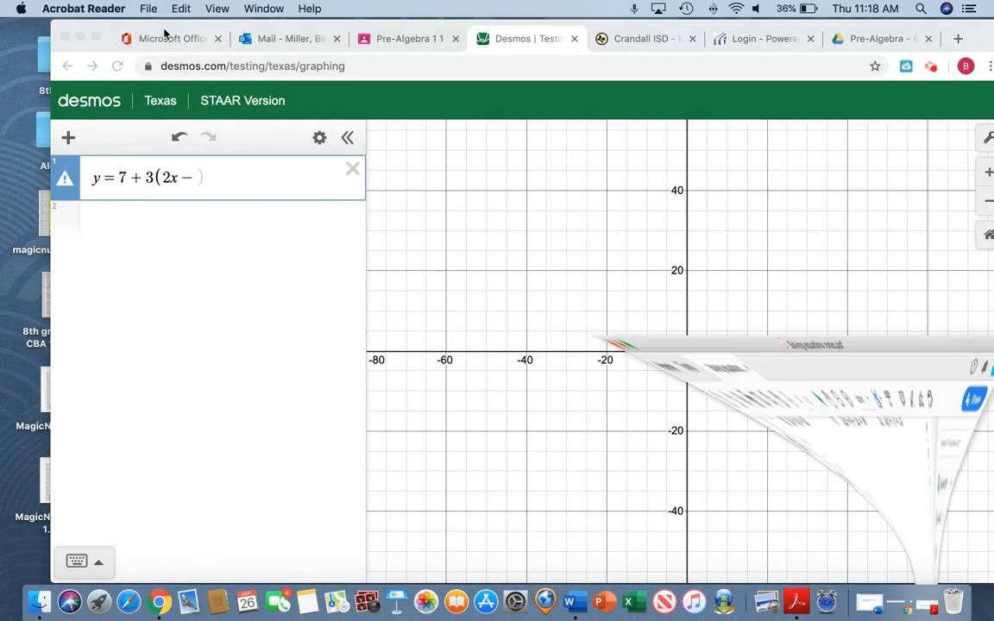
pyautogui.click(198, 177)
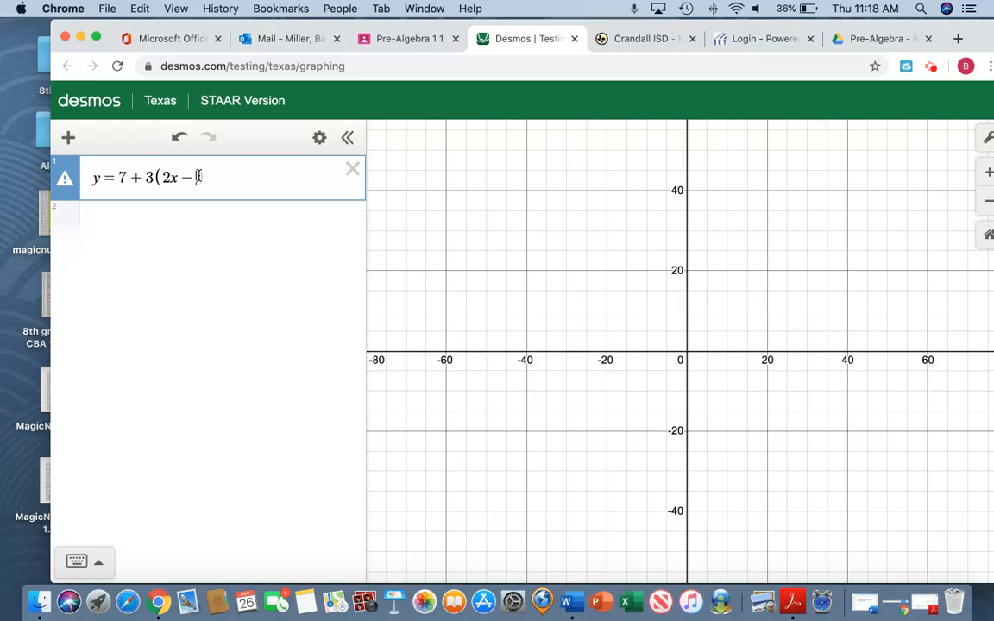
pyautogui.write('6)')
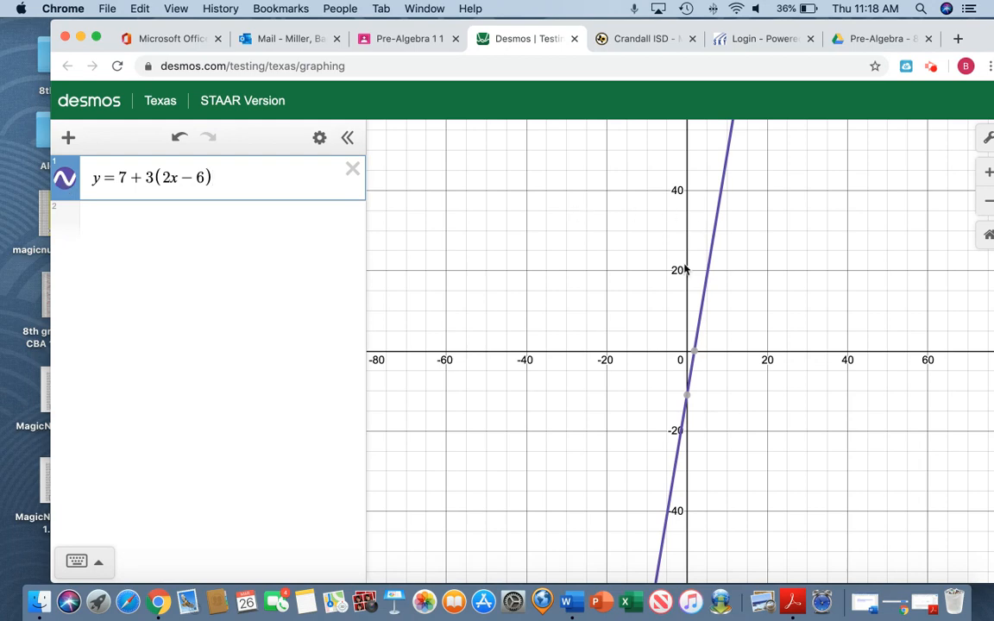
# Graph the right side of problem 15 by entering y = −29 as the second expression, highlighting that value in the notes PDF
pyautogui.click(295, 226)
pyautogui.write('y=')
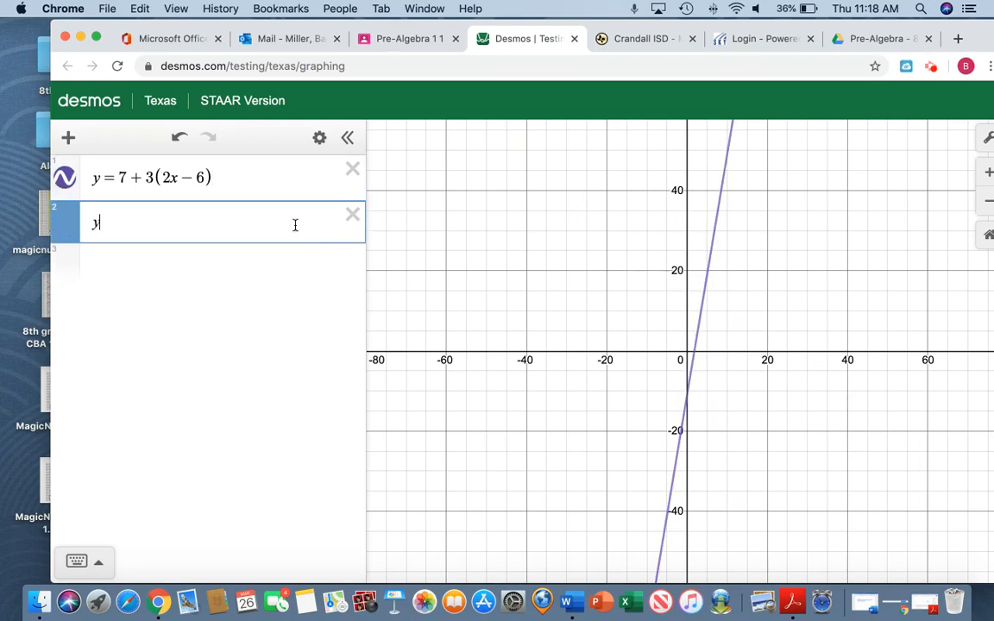
pyautogui.click(916, 607)
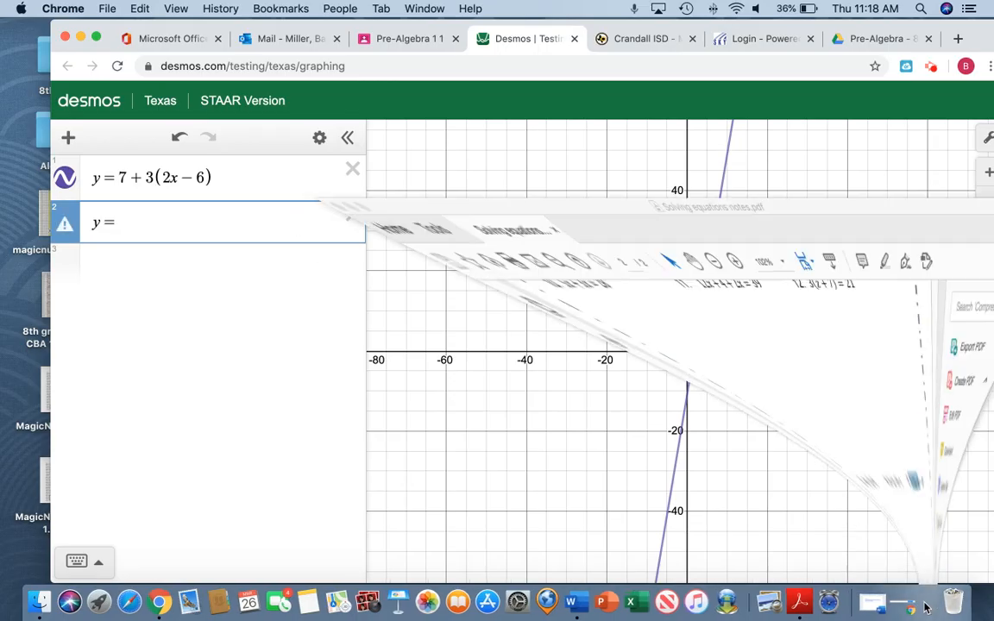
pyautogui.click(807, 330)
pyautogui.moveTo(811, 304); pyautogui.dragTo(835, 304)
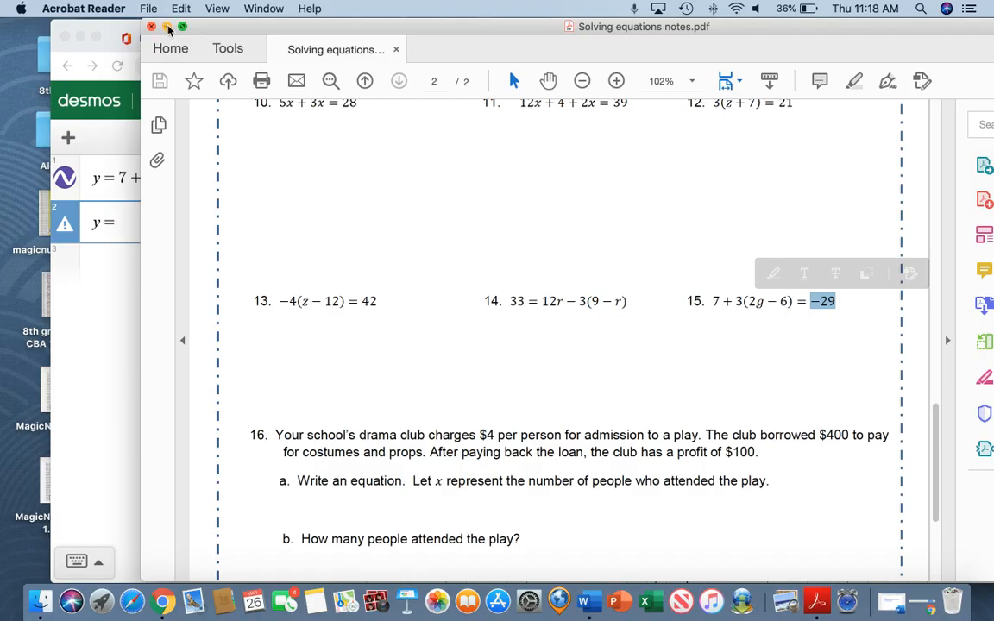
pyautogui.click(167, 27)
pyautogui.write('-29')
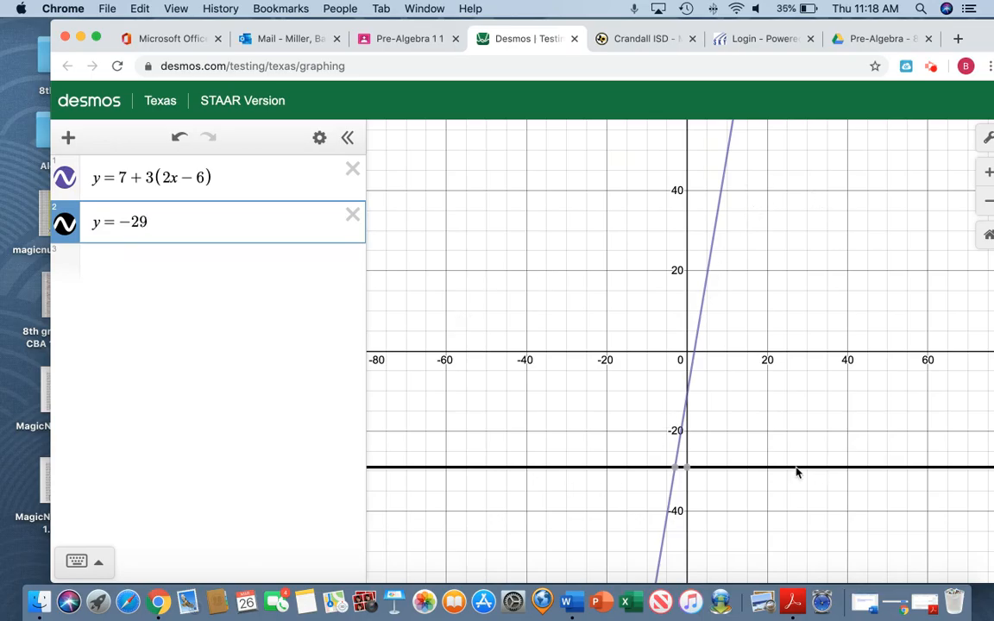
# Inspect the point where the two graphed lines of problem 15 intersect, and bring the whole calculator window into view
pyautogui.moveTo(678, 476)
pyautogui.moveTo(991, 49); pyautogui.dragTo(972, 43)
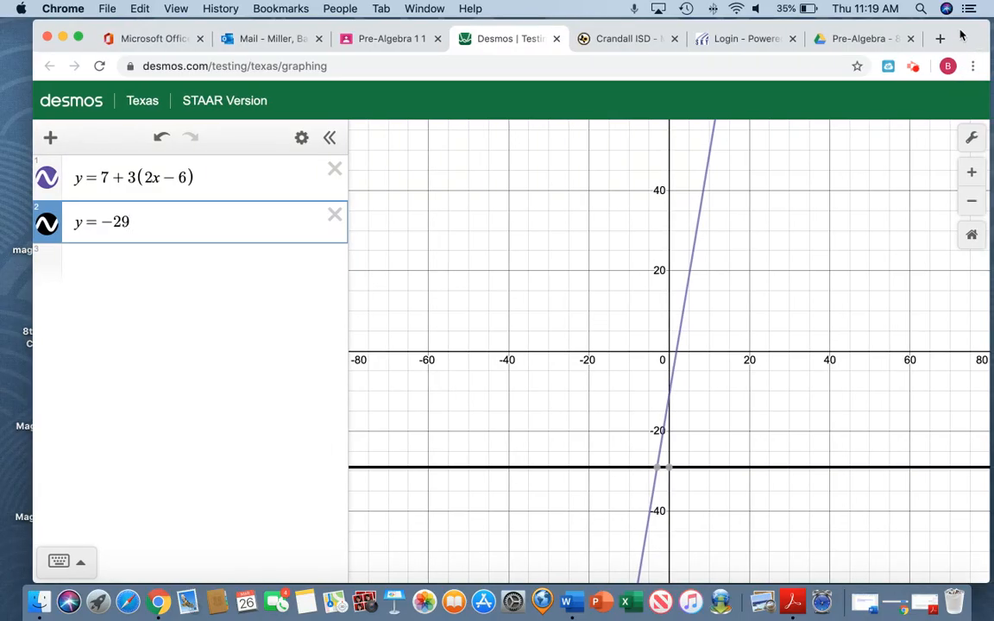